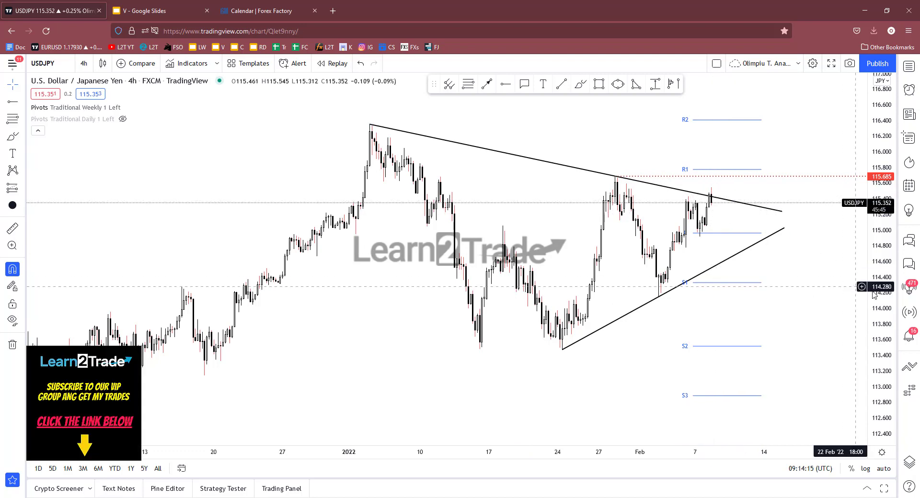
Zoom in slightly on the USDJPY 4h chart to bring the black triangle trendlines into view
{"action": "scroll", "coordinate": [799, 273], "scroll_direction": "up", "scroll_amount": 1}
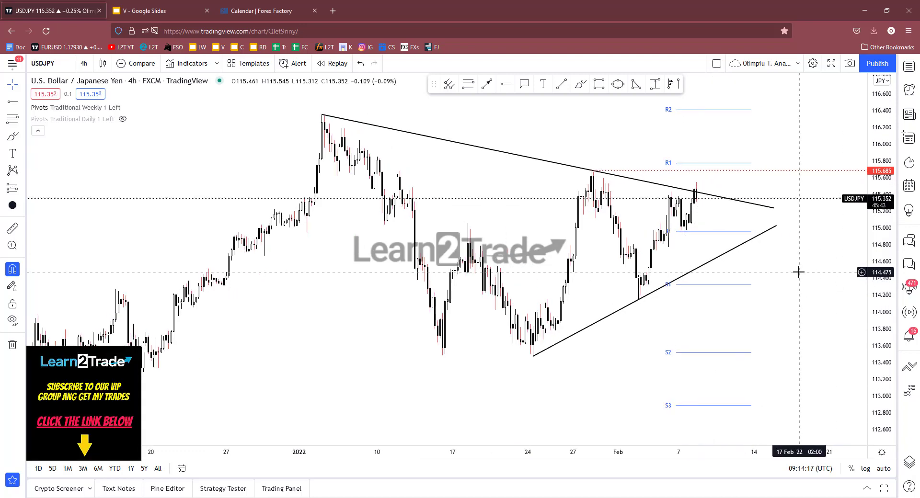
{"action": "left_click", "coordinate": [41, 65]}
Switch the chart to the DXY dollar index and zoom in slightly
{"action": "type", "text": "DXY"}
{"action": "key", "text": "Down"}
{"action": "key", "text": "Return"}
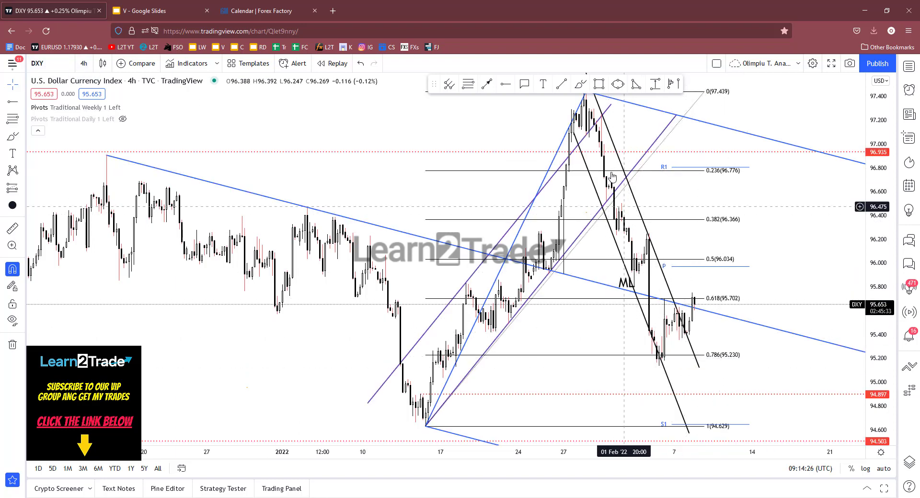
{"action": "scroll", "coordinate": [561, 187], "scroll_direction": "up", "scroll_amount": 2}
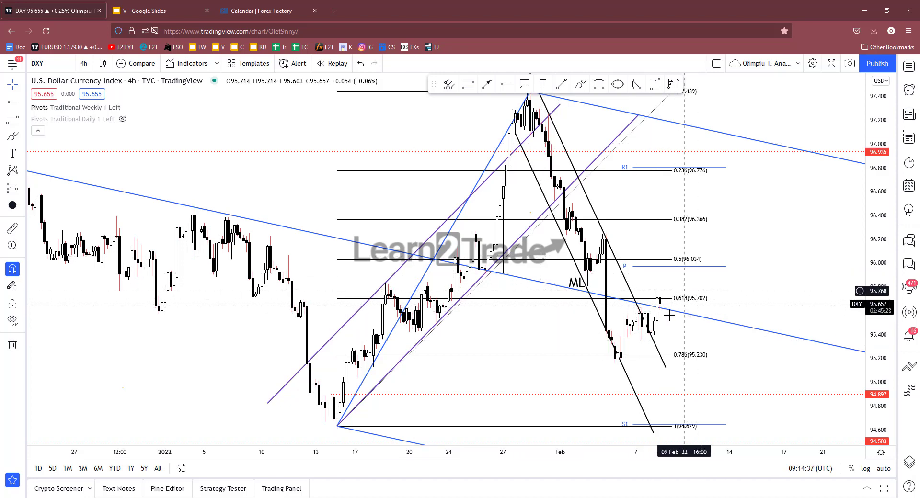
Draw a rising black trend line from the early-February low
{"action": "key", "text": "alt+t"}
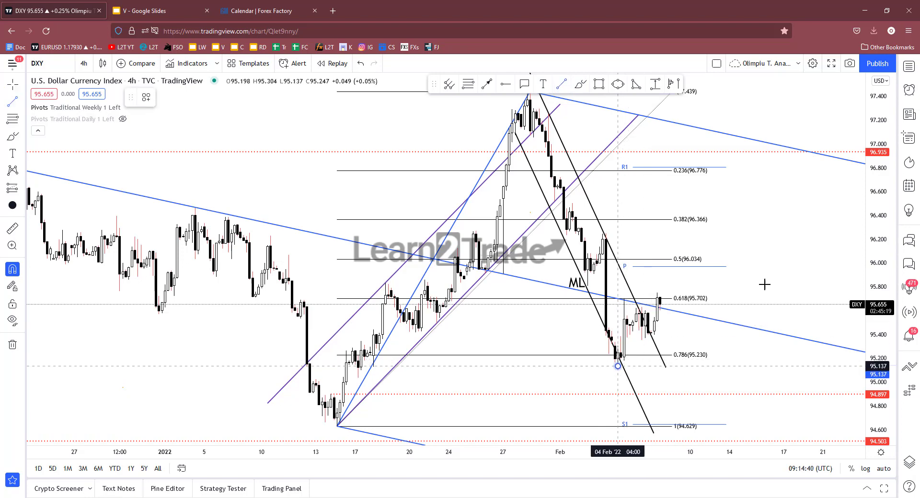
{"action": "left_click", "coordinate": [766, 243]}
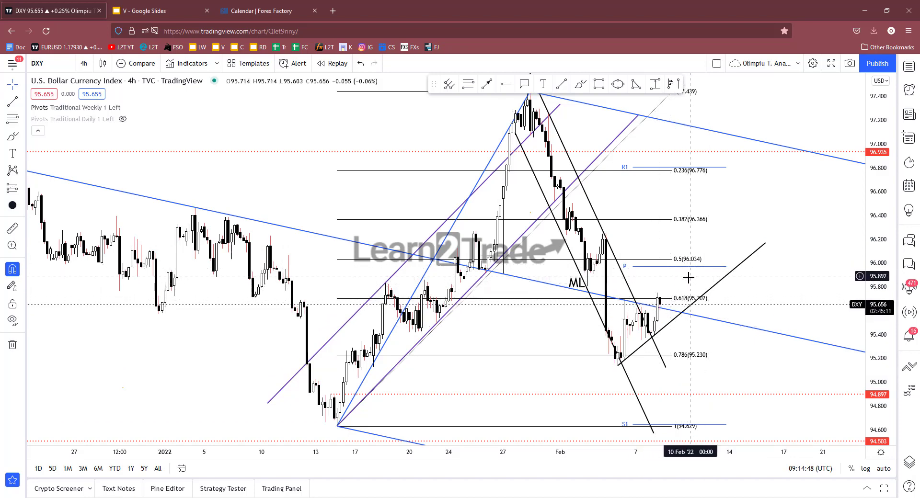
{"action": "left_click", "coordinate": [60, 66]}
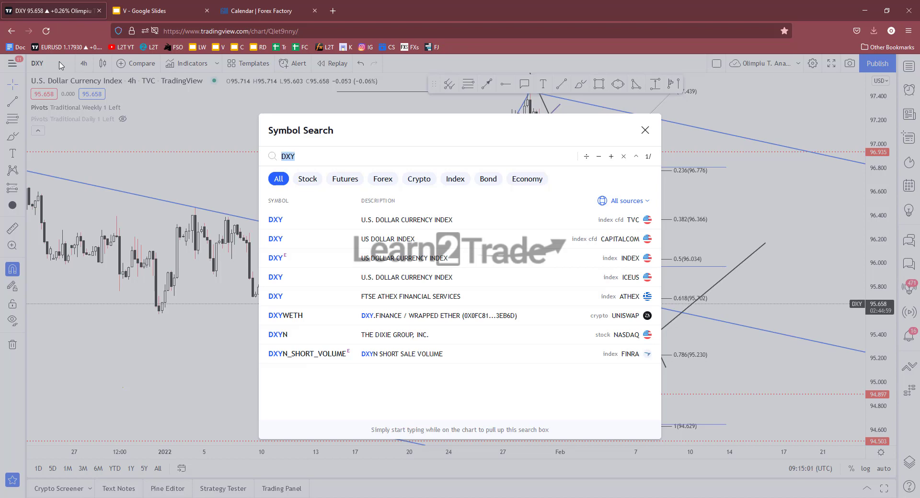
Search 'YEN BASKET' and load the FXCM JPYBASKET yen index basket chart
{"action": "type", "text": "N"}
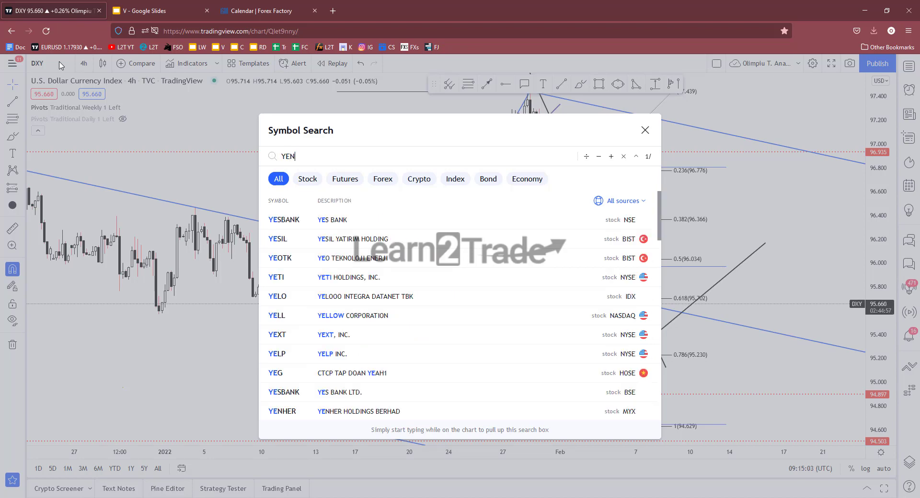
{"action": "type", "text": " BASKET"}
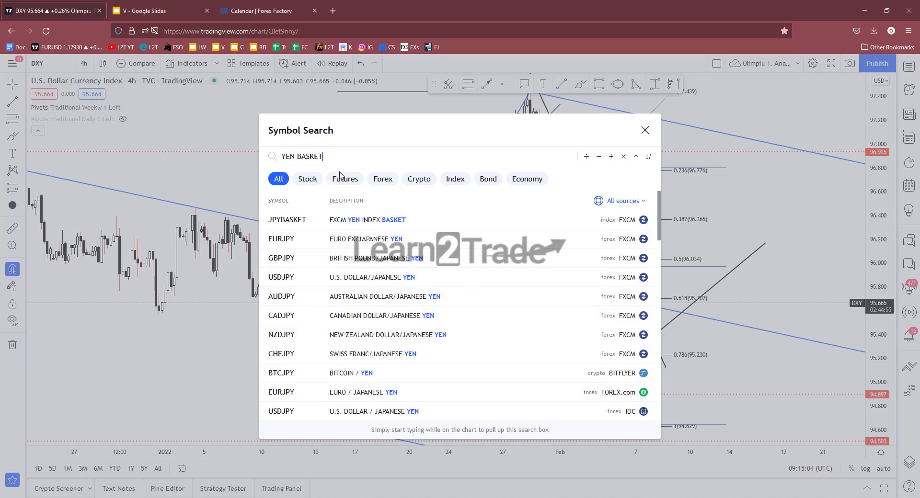
{"action": "left_click", "coordinate": [468, 225]}
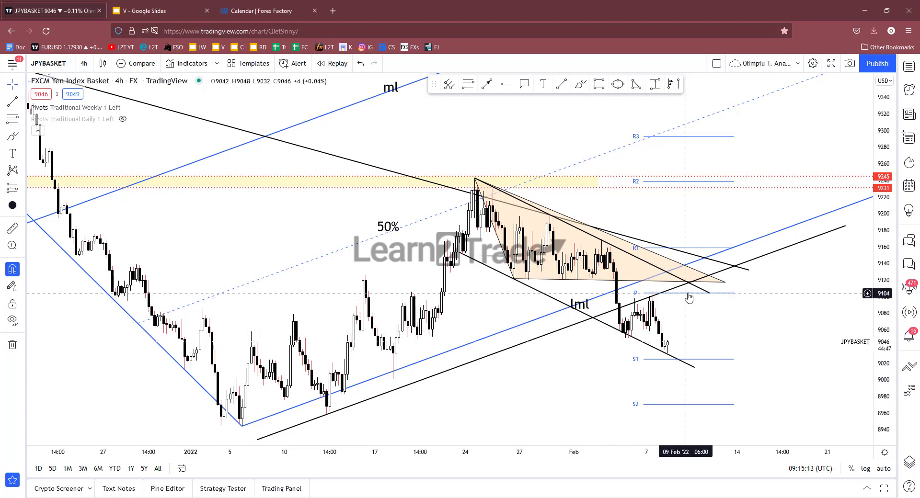
Delete the long black trend line and the orange triangle drawing
{"action": "left_click", "coordinate": [659, 294]}
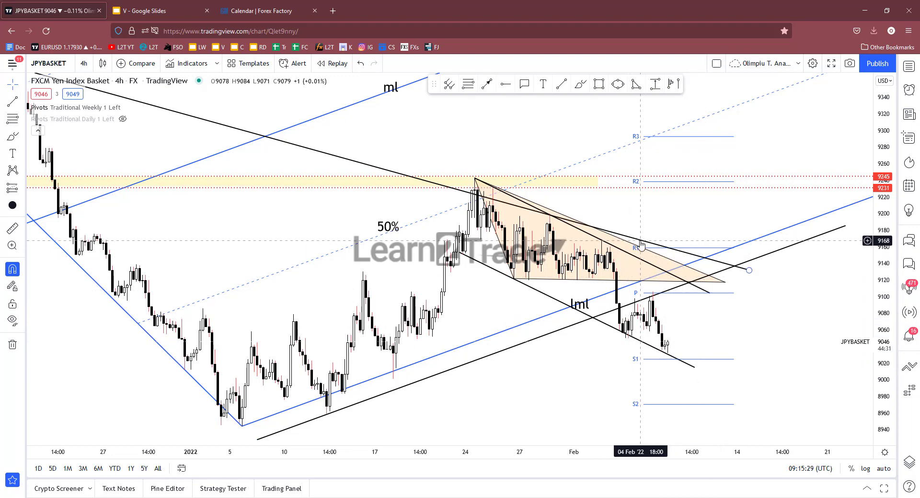
{"action": "key", "text": "Delete"}
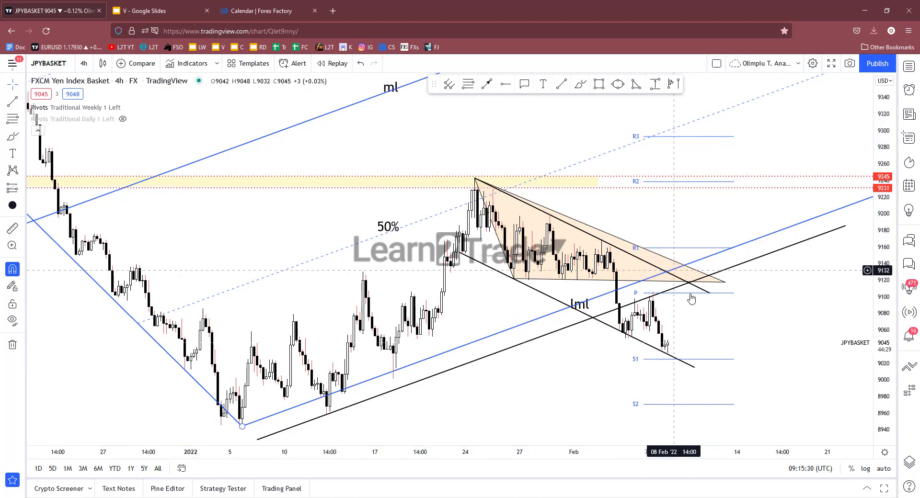
{"action": "key", "text": "Delete"}
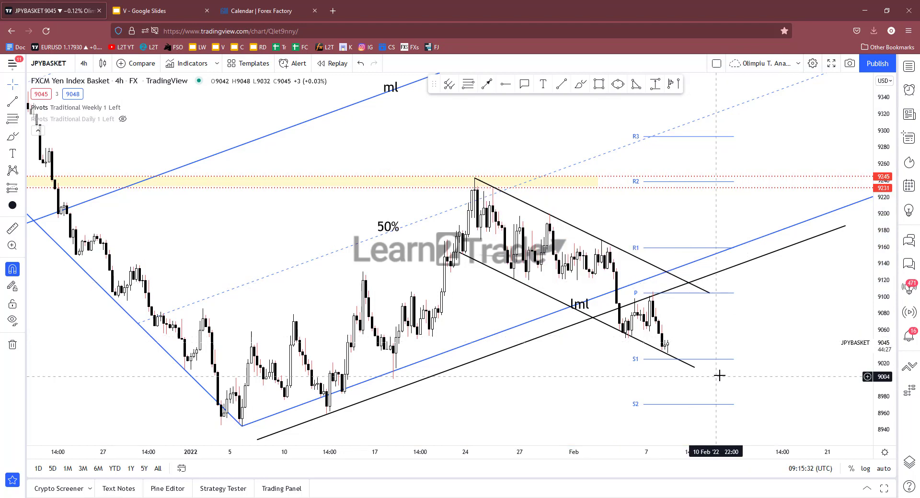
Add a red dotted horizontal level at 9122
{"action": "left_click", "coordinate": [505, 83]}
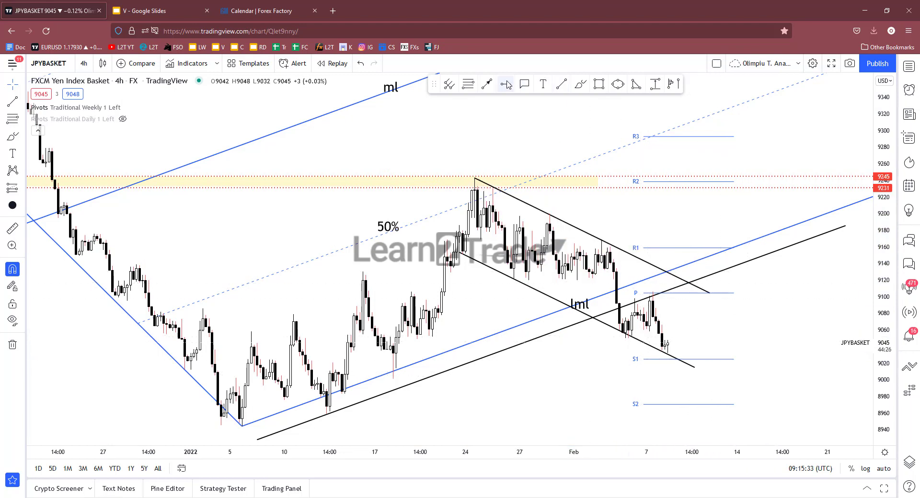
{"action": "left_click", "coordinate": [506, 278]}
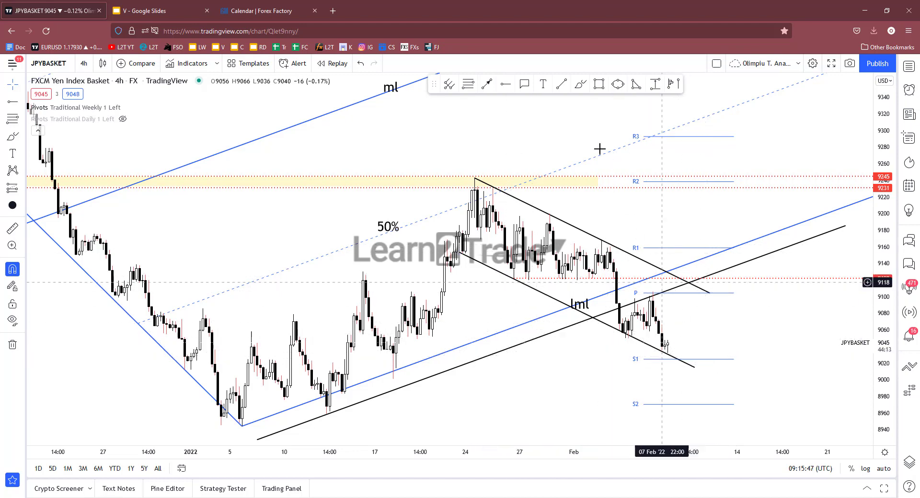
{"action": "left_click", "coordinate": [580, 84]}
Brush an orange projected path from the last candles dipping into a loop near S2
{"action": "mouse_move", "coordinate": [666, 352]}
{"action": "left_mouse_down"}
{"action": "mouse_move", "coordinate": [673, 346]}
{"action": "mouse_move", "coordinate": [684, 360]}
{"action": "mouse_move", "coordinate": [702, 293]}
{"action": "mouse_move", "coordinate": [704, 315]}
{"action": "left_mouse_up"}
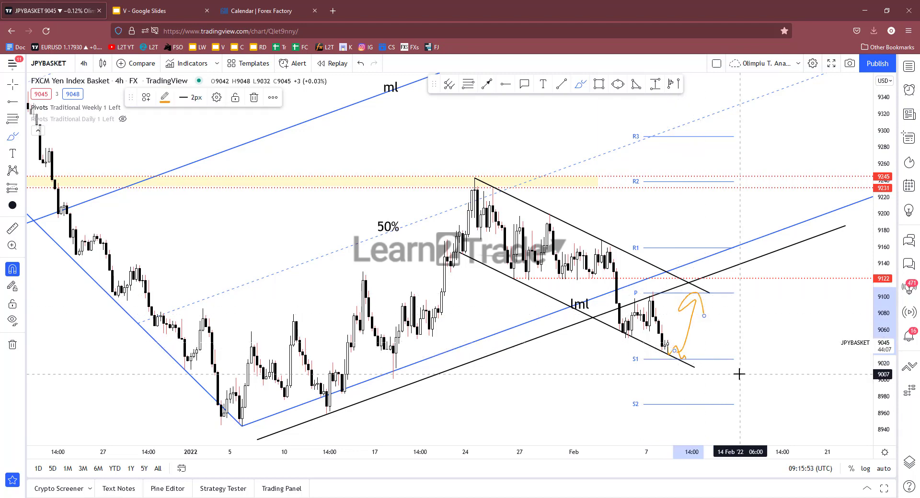
{"action": "key", "text": "Delete"}
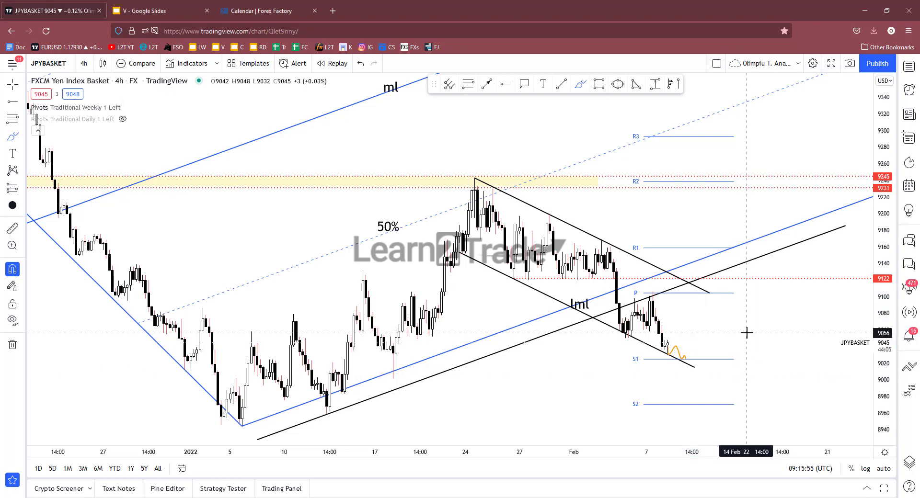
{"action": "left_click", "coordinate": [698, 329]}
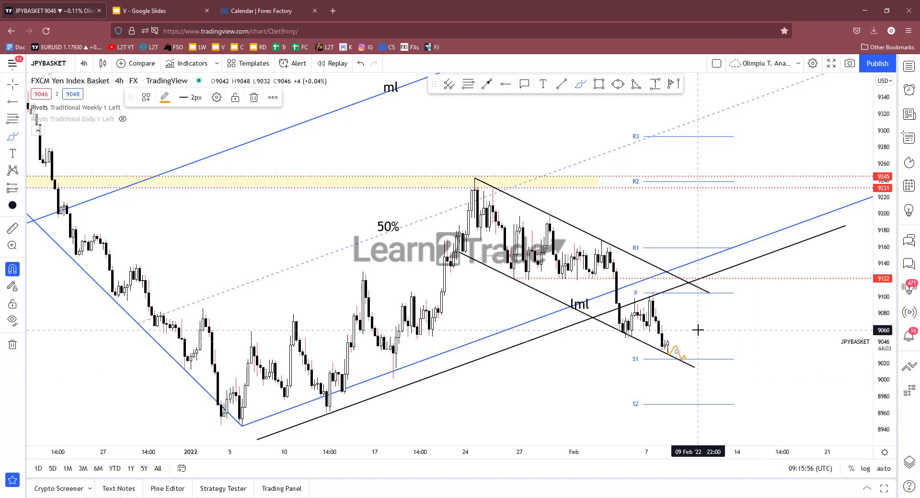
{"action": "key", "text": "Delete"}
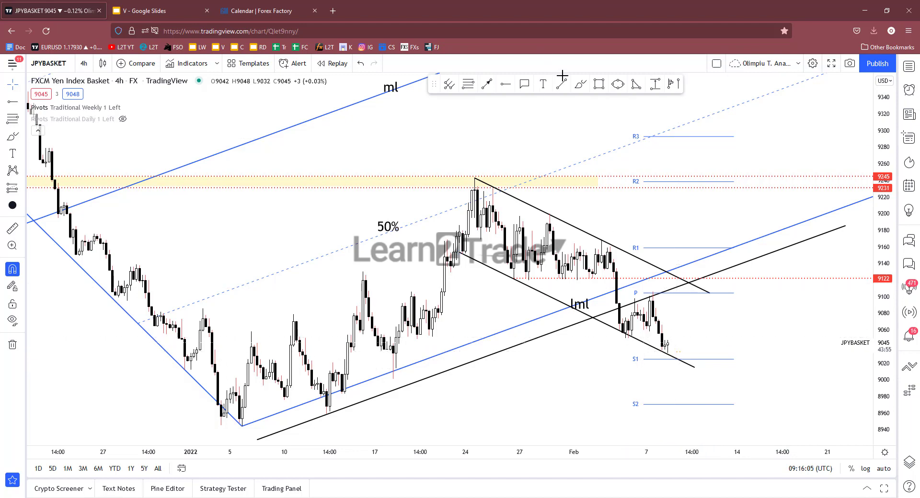
{"action": "left_click", "coordinate": [580, 85]}
{"action": "left_click_drag", "start_coordinate": [670, 345], "coordinate": [684, 362]}
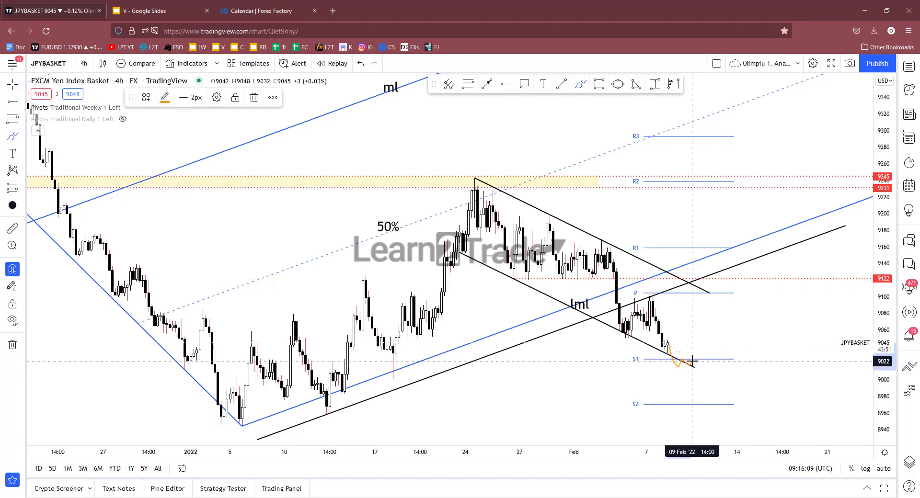
{"action": "mouse_move", "coordinate": [692, 378]}
{"action": "left_mouse_down"}
{"action": "mouse_move", "coordinate": [685, 389]}
{"action": "mouse_move", "coordinate": [726, 412]}
{"action": "mouse_move", "coordinate": [718, 400]}
{"action": "left_mouse_up"}
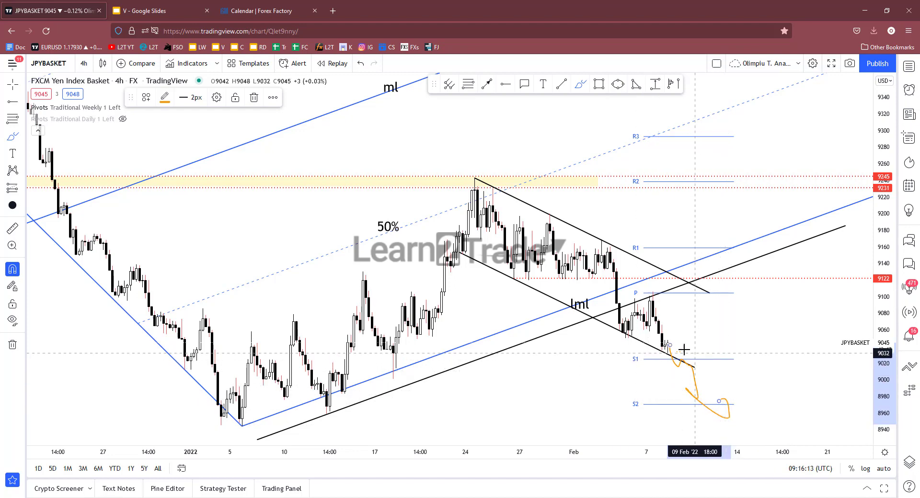
Draw a purple descending trend line from the 9160 February high to near 8952
{"action": "left_click", "coordinate": [561, 84]}
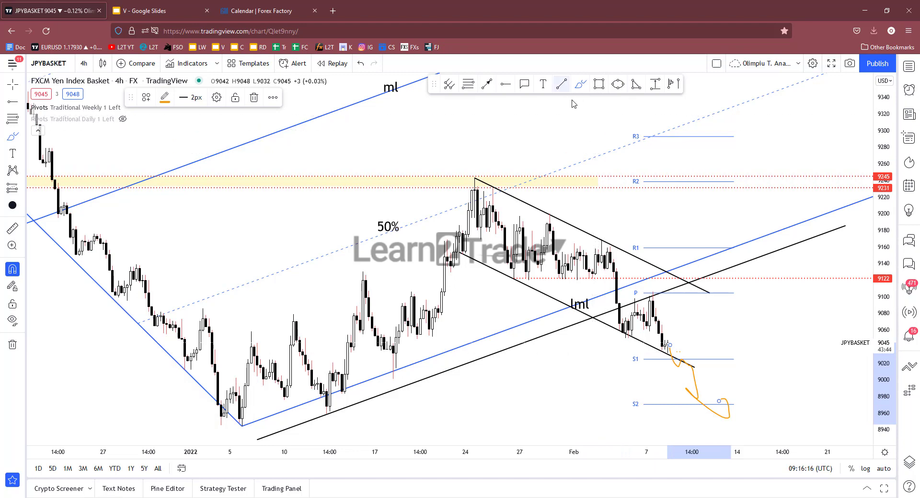
{"action": "left_click", "coordinate": [609, 246]}
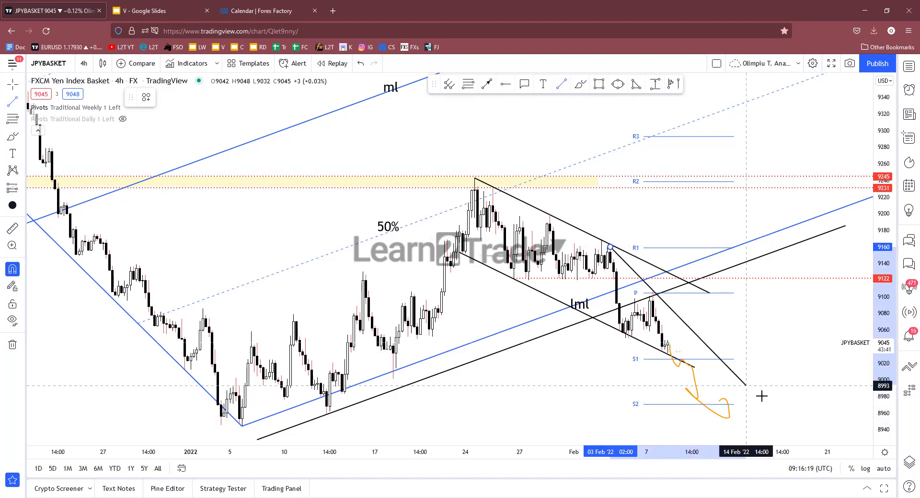
{"action": "left_click", "coordinate": [776, 419]}
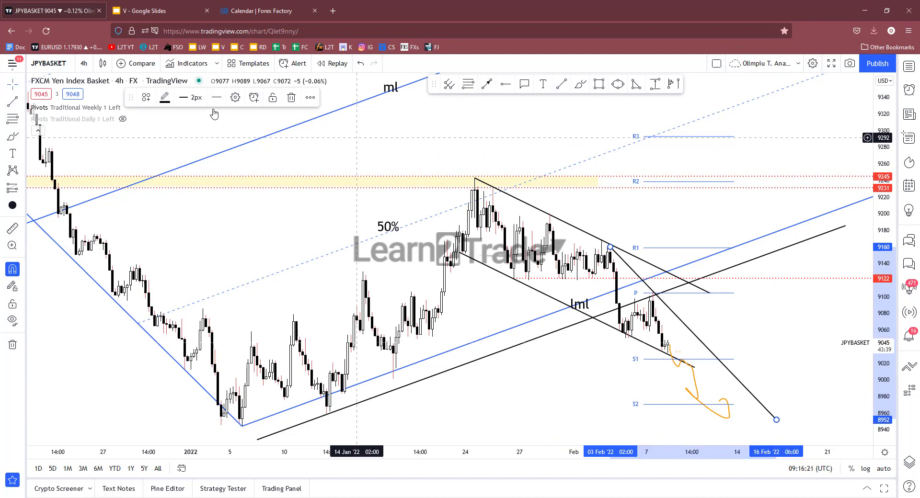
{"action": "left_click", "coordinate": [164, 97]}
{"action": "left_click", "coordinate": [239, 130]}
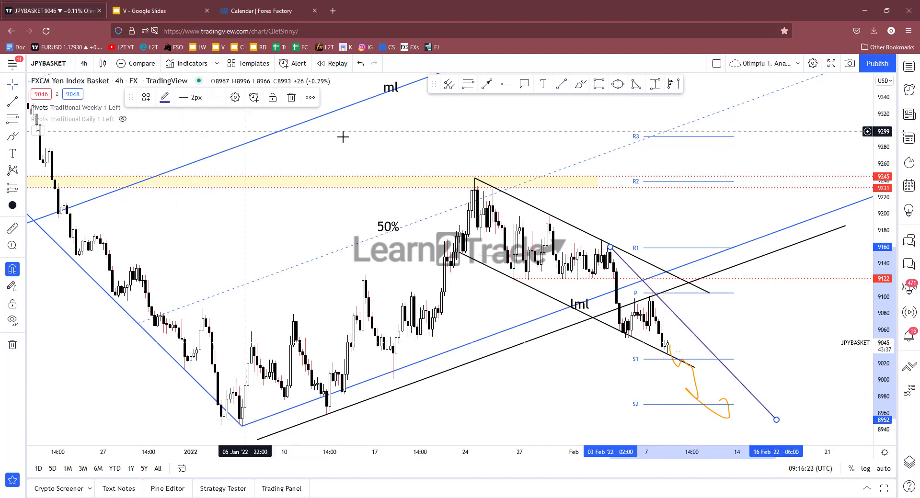
{"action": "left_click", "coordinate": [273, 195]}
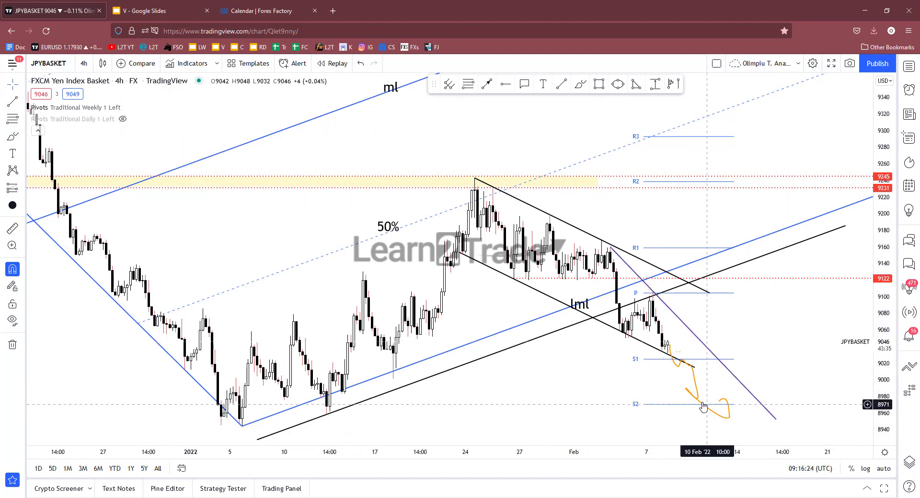
Delete the orange sketch near S1 and switch the chart to FXCM USDJPY
{"action": "left_click", "coordinate": [726, 413]}
{"action": "key", "text": "Delete"}
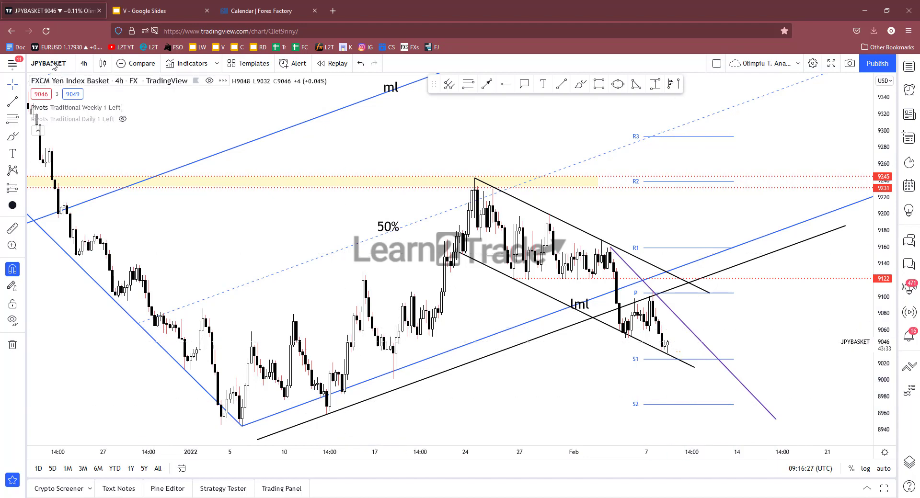
{"action": "left_click", "coordinate": [50, 63]}
{"action": "type", "text": "USDJY"}
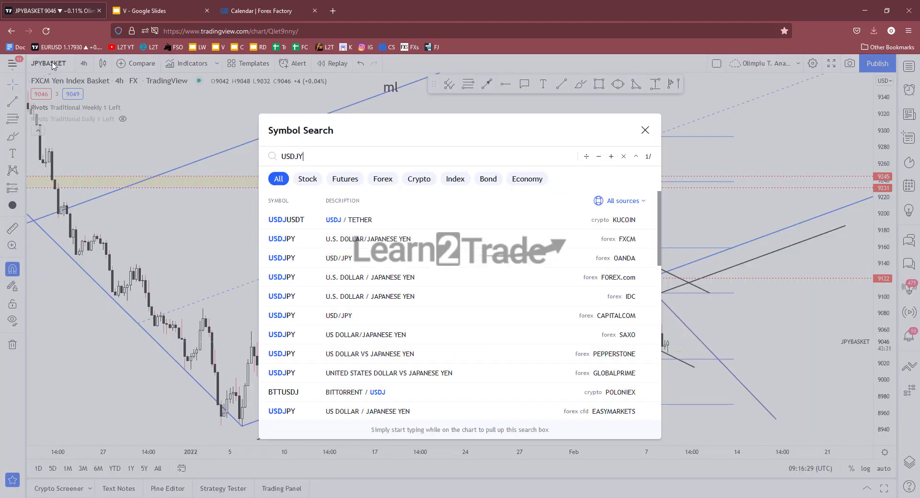
{"action": "key", "text": "BackSpace"}
{"action": "key", "text": "BackSpace"}
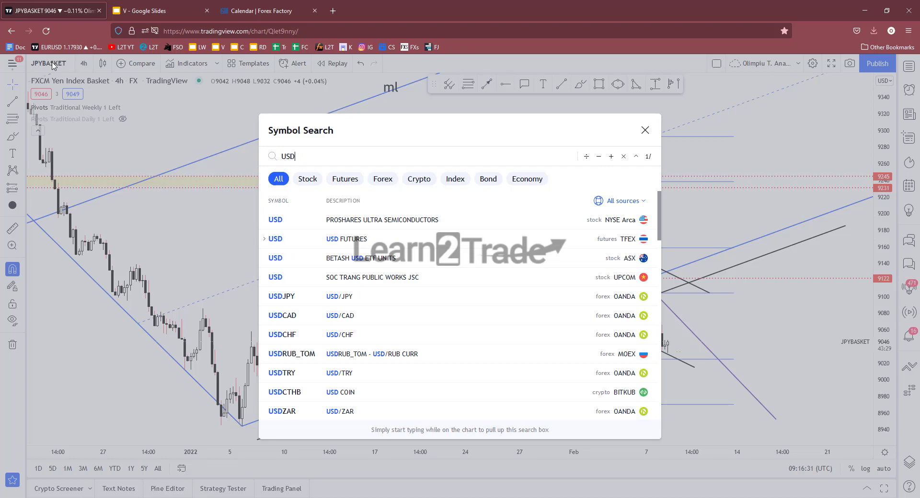
{"action": "type", "text": "JPY"}
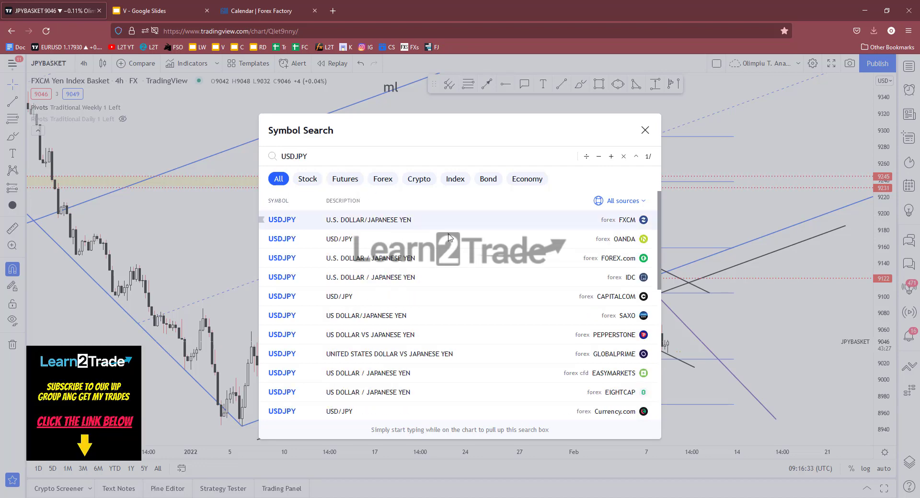
{"action": "left_click", "coordinate": [420, 219]}
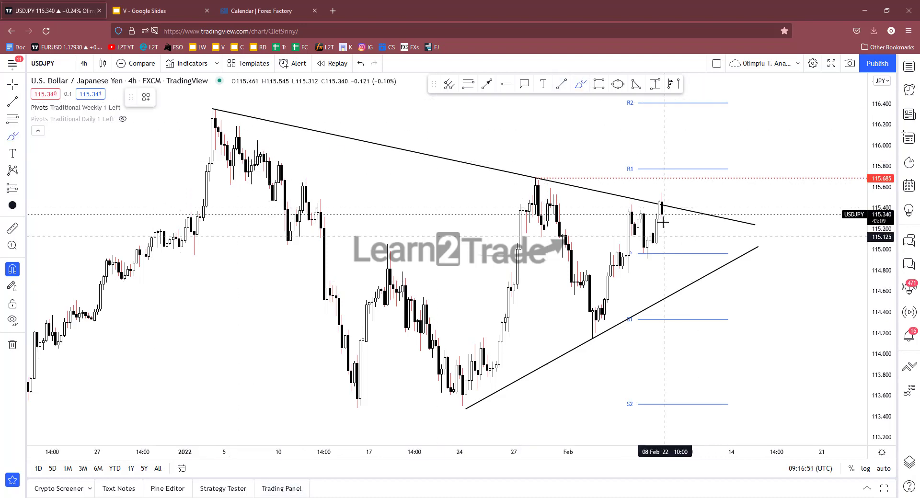
{"action": "mouse_move", "coordinate": [662, 216]}
{"action": "left_mouse_down"}
{"action": "mouse_move", "coordinate": [742, 219]}
{"action": "mouse_move", "coordinate": [785, 169]}
{"action": "mouse_move", "coordinate": [780, 191]}
{"action": "left_mouse_up"}
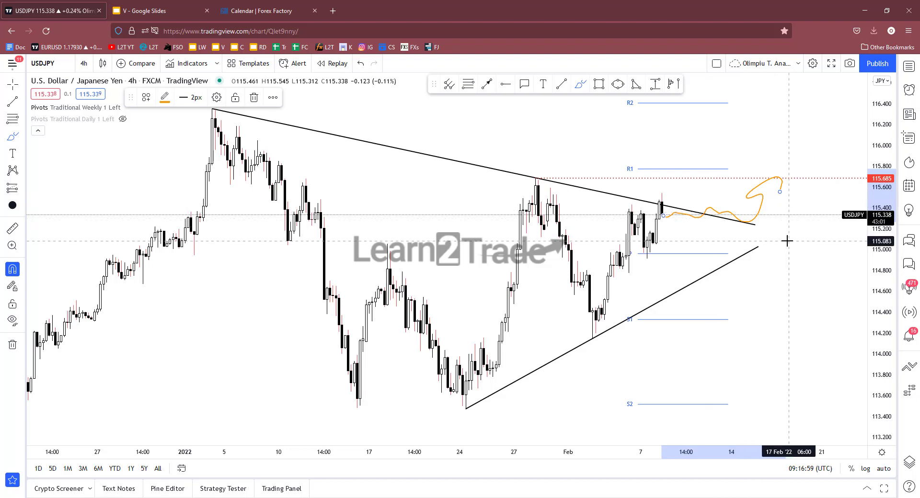
{"action": "key", "text": "Delete"}
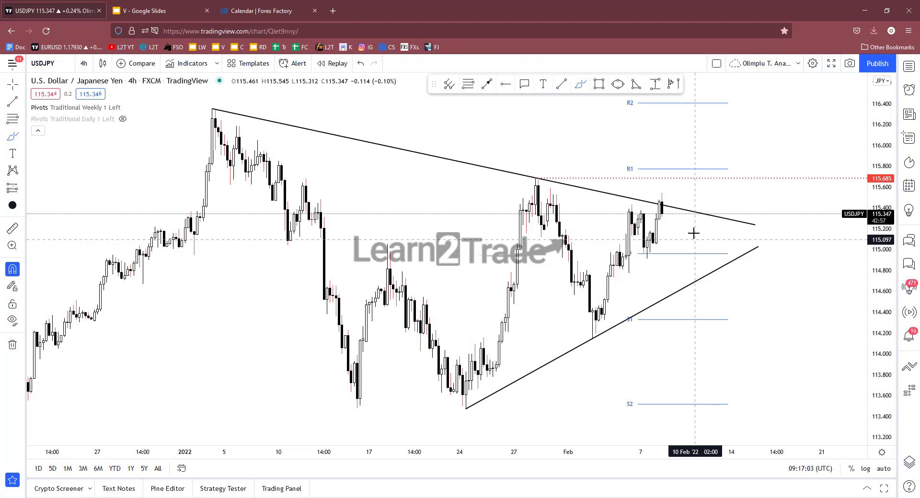
{"action": "left_click", "coordinate": [682, 211]}
{"action": "key", "text": "Escape"}
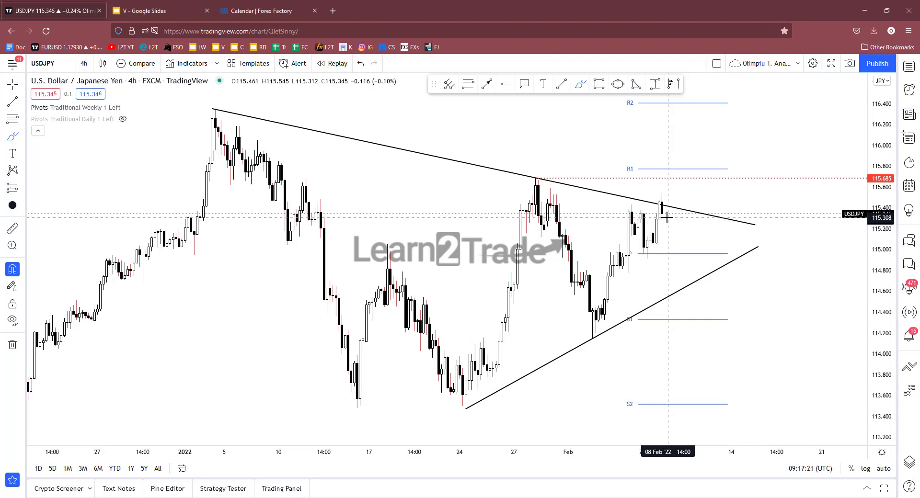
{"action": "left_click_drag", "start_coordinate": [681, 195], "coordinate": [707, 201]}
{"action": "left_click_drag", "start_coordinate": [758, 139], "coordinate": [743, 182]}
{"action": "key", "text": "ctrl+z"}
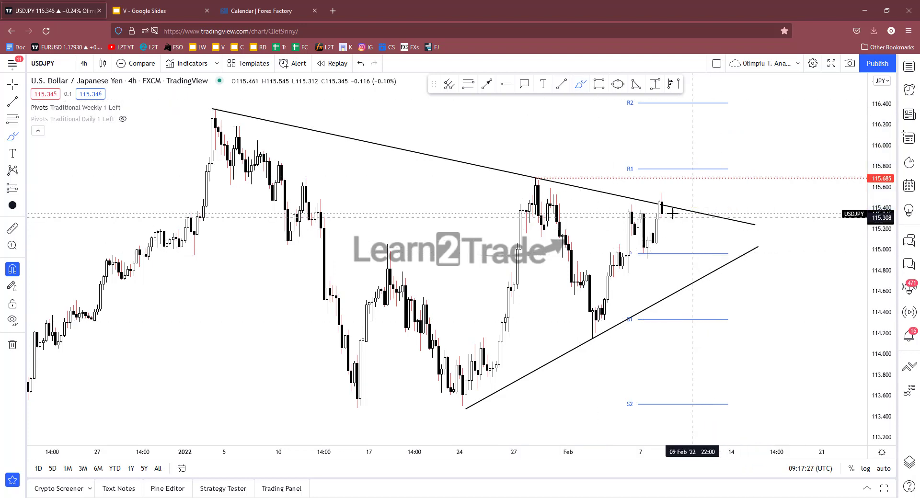
{"action": "left_click_drag", "start_coordinate": [670, 210], "coordinate": [698, 242]}
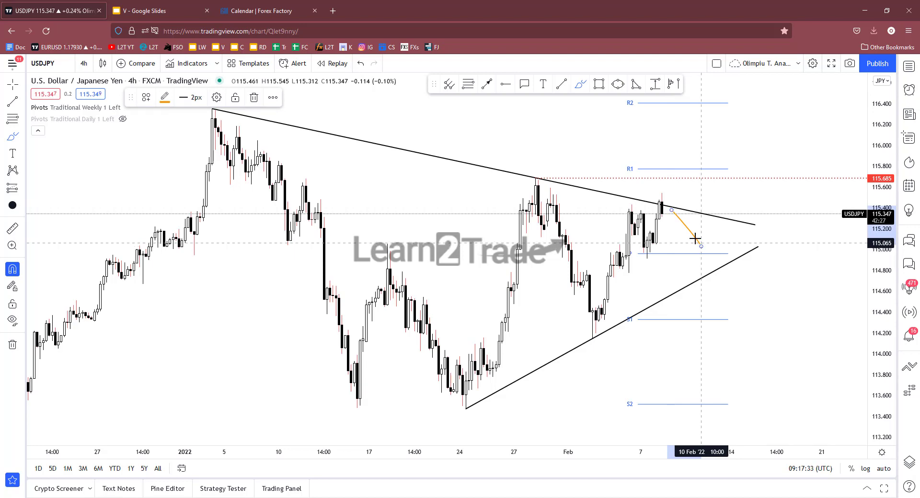
{"action": "key", "text": "ctrl+z"}
{"action": "mouse_move", "coordinate": [670, 215]}
{"action": "left_mouse_down"}
{"action": "mouse_move", "coordinate": [706, 259]}
{"action": "mouse_move", "coordinate": [729, 205]}
{"action": "mouse_move", "coordinate": [733, 131]}
{"action": "mouse_move", "coordinate": [780, 106]}
{"action": "left_mouse_up"}
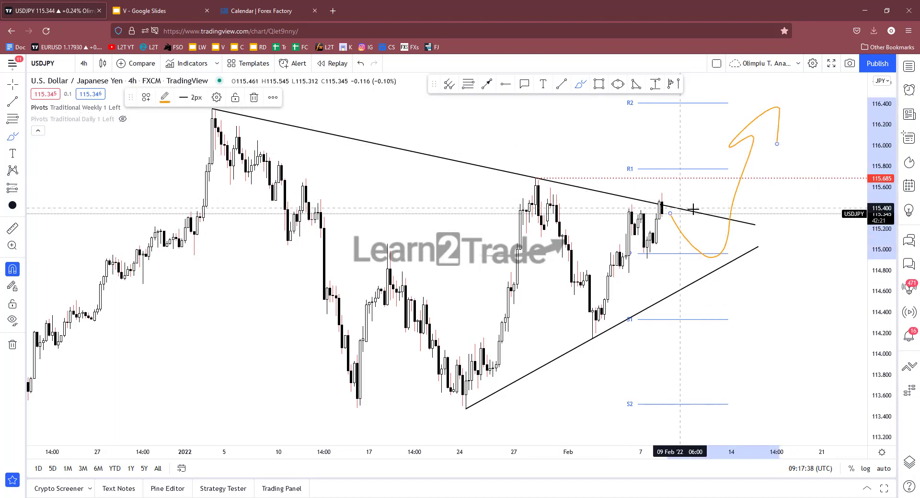
{"action": "key", "text": "ctrl+z"}
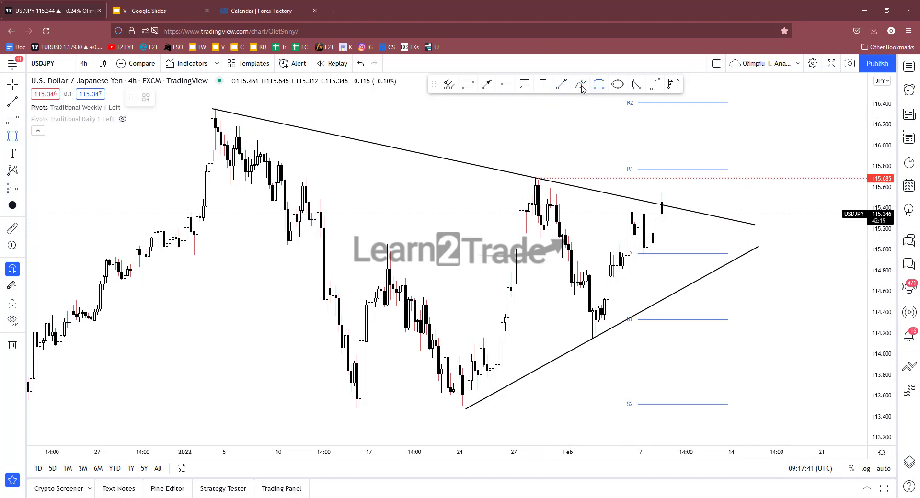
{"action": "mouse_move", "coordinate": [667, 211]}
{"action": "left_mouse_down"}
{"action": "mouse_move", "coordinate": [706, 202]}
{"action": "mouse_move", "coordinate": [764, 219]}
{"action": "left_mouse_up"}
{"action": "mouse_move", "coordinate": [693, 200]}
{"action": "left_mouse_down"}
{"action": "mouse_move", "coordinate": [708, 154]}
{"action": "mouse_move", "coordinate": [805, 177]}
{"action": "mouse_move", "coordinate": [797, 131]}
{"action": "mouse_move", "coordinate": [840, 115]}
{"action": "left_mouse_up"}
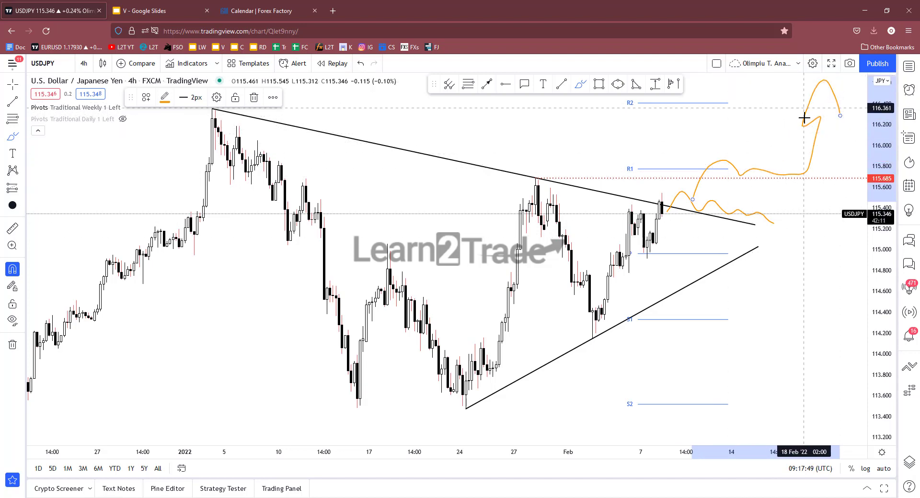
{"action": "key", "text": "Delete"}
{"action": "key", "text": "Escape"}
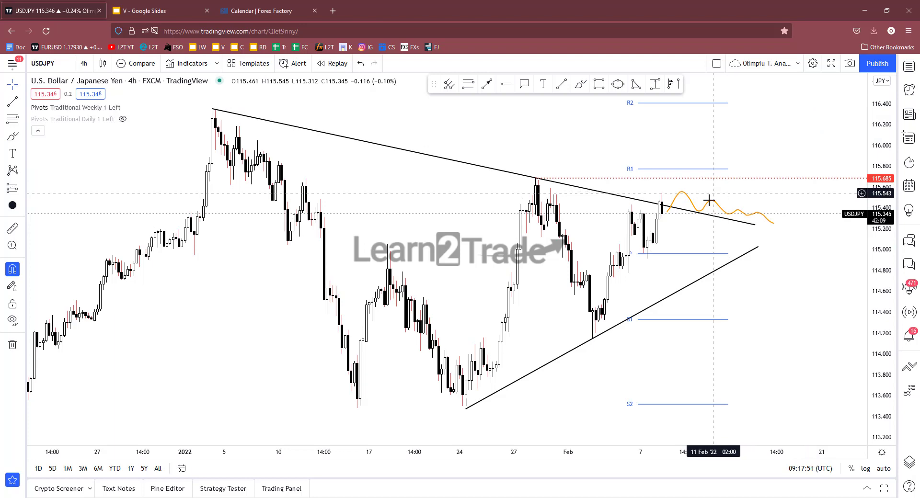
{"action": "key", "text": "Delete"}
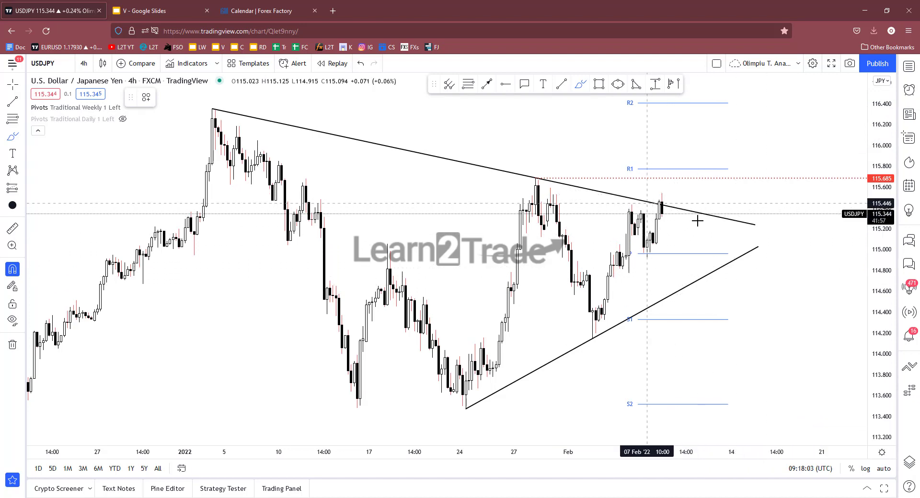
{"action": "mouse_move", "coordinate": [660, 220]}
{"action": "left_mouse_down"}
{"action": "mouse_move", "coordinate": [700, 261]}
{"action": "mouse_move", "coordinate": [743, 236]}
{"action": "left_mouse_up"}
{"action": "left_click_drag", "start_coordinate": [668, 229], "coordinate": [733, 255]}
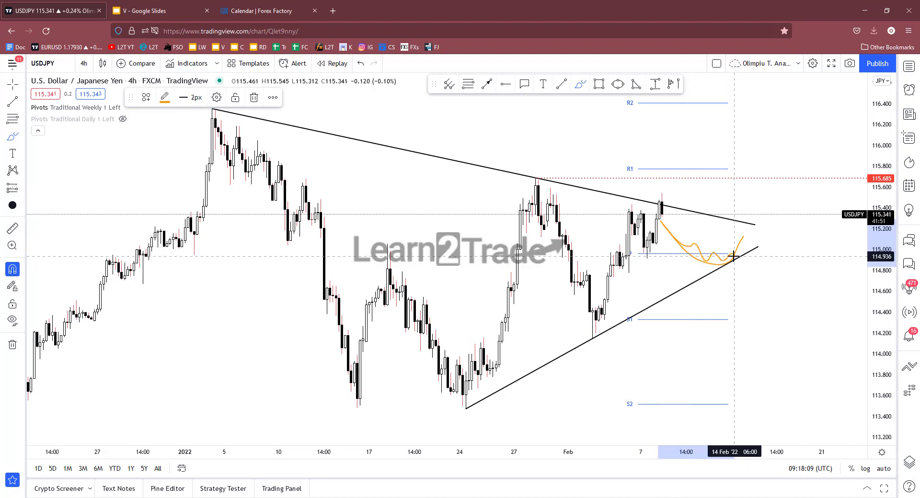
{"action": "mouse_move", "coordinate": [676, 231]}
{"action": "left_mouse_down"}
{"action": "mouse_move", "coordinate": [692, 268]}
{"action": "mouse_move", "coordinate": [733, 256]}
{"action": "left_mouse_up"}
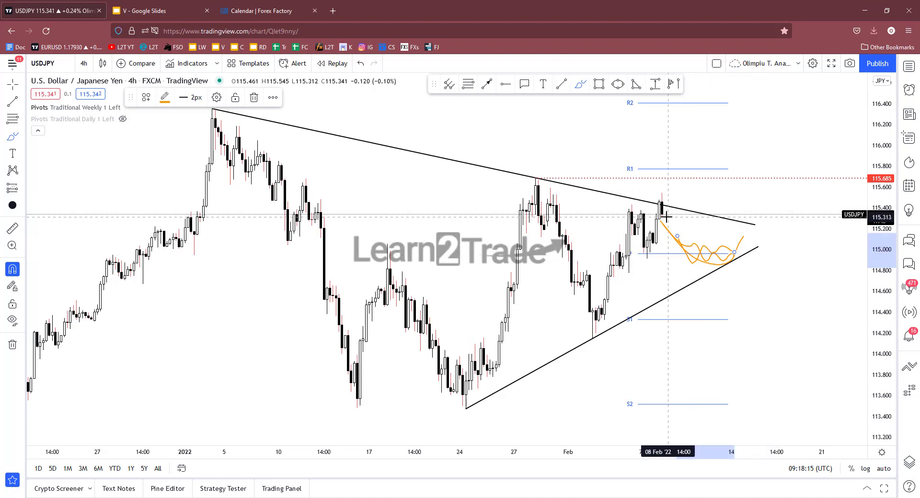
{"action": "left_click_drag", "start_coordinate": [667, 215], "coordinate": [689, 198]}
{"action": "left_click_drag", "start_coordinate": [746, 217], "coordinate": [747, 218]}
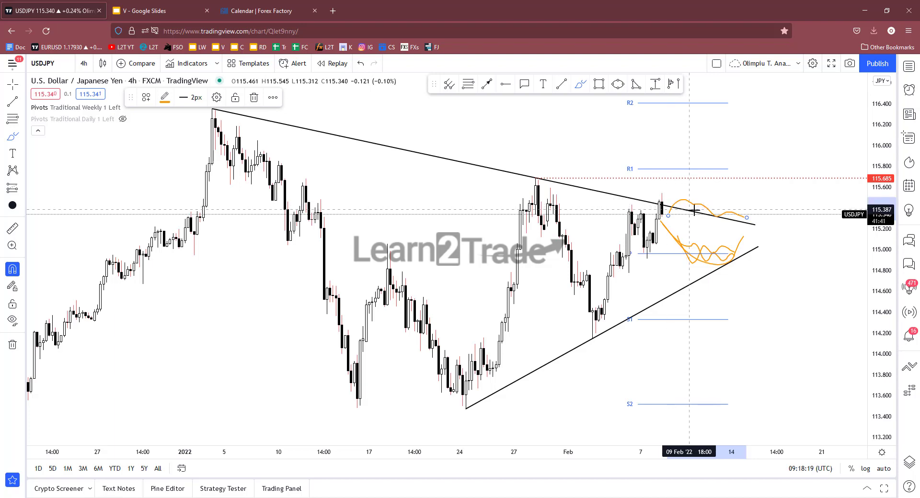
{"action": "mouse_move", "coordinate": [668, 205]}
{"action": "left_mouse_down"}
{"action": "mouse_move", "coordinate": [754, 162]}
{"action": "mouse_move", "coordinate": [809, 163]}
{"action": "mouse_move", "coordinate": [795, 99]}
{"action": "mouse_move", "coordinate": [814, 79]}
{"action": "mouse_move", "coordinate": [831, 96]}
{"action": "left_mouse_up"}
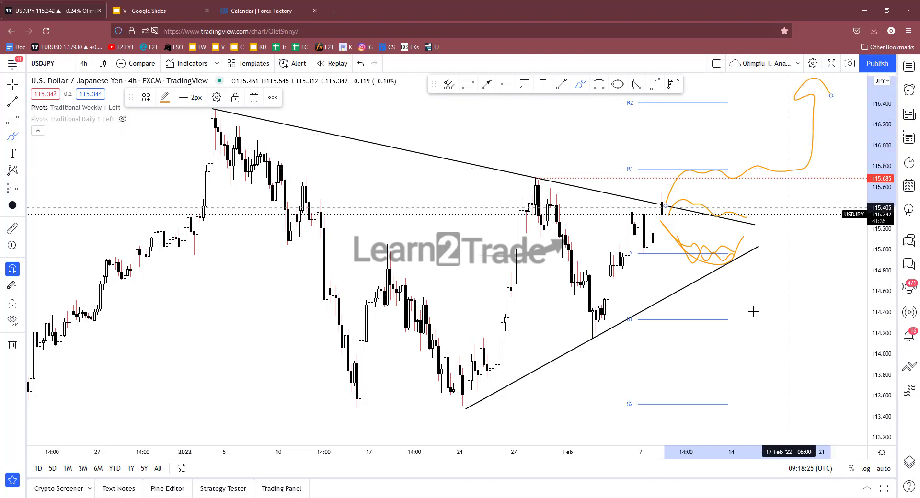
{"action": "key", "text": "Delete"}
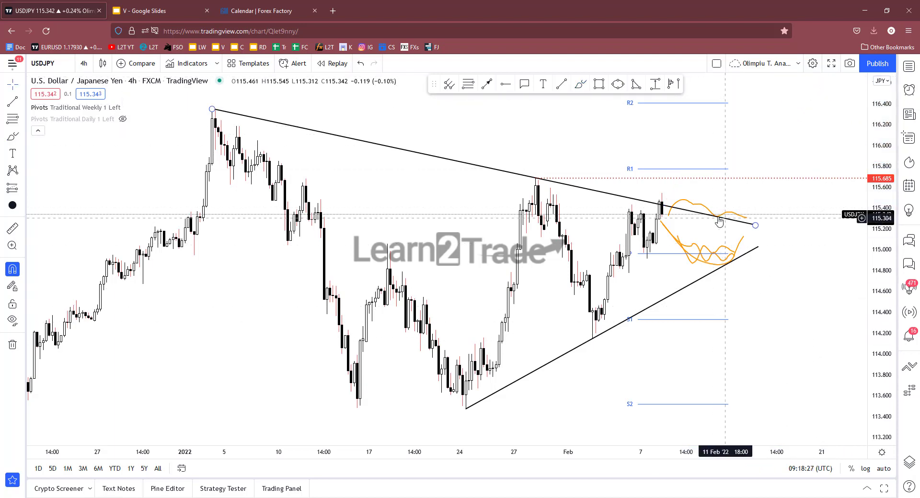
{"action": "key", "text": "Delete"}
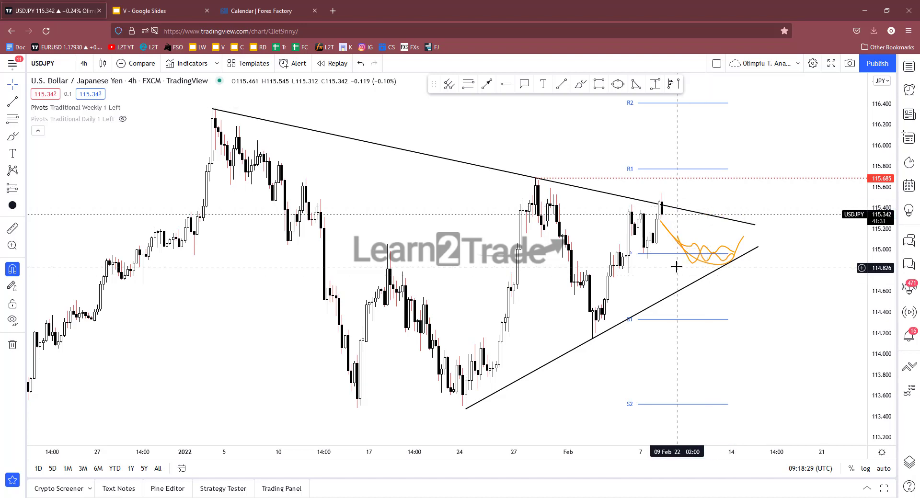
{"action": "left_click", "coordinate": [683, 249]}
{"action": "key", "text": "Delete"}
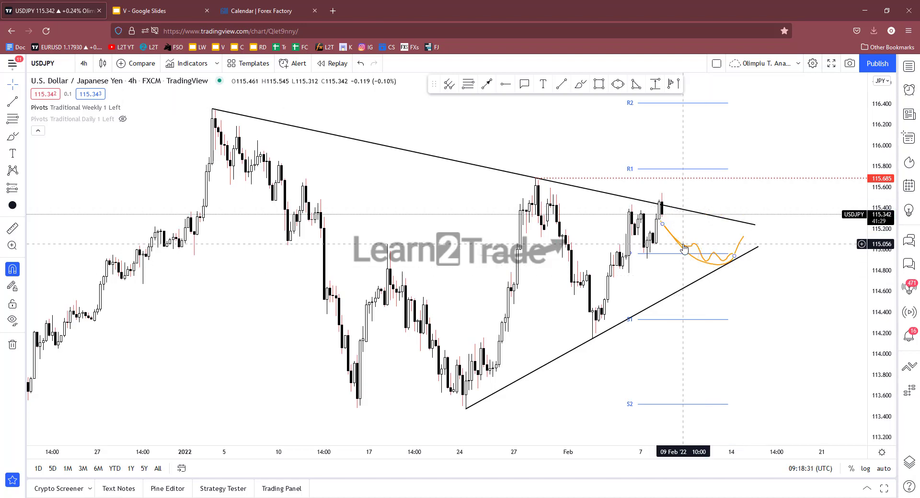
{"action": "left_click", "coordinate": [698, 261]}
{"action": "key", "text": "Delete"}
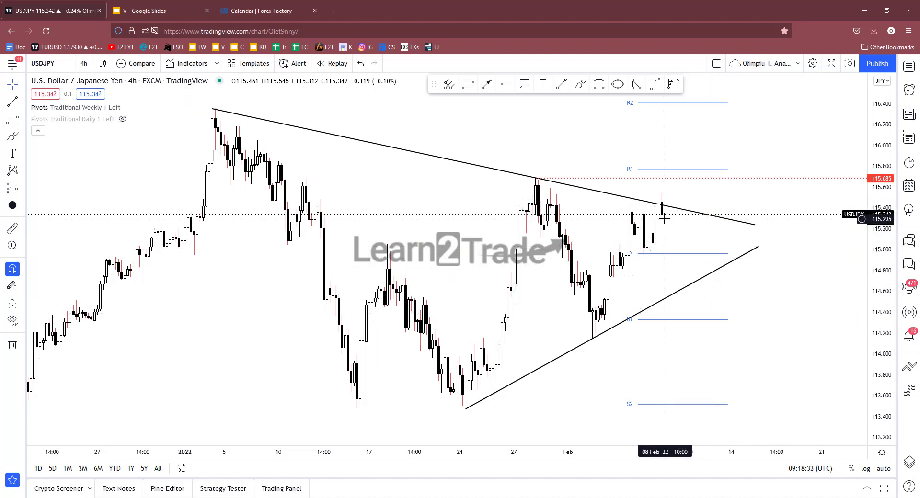